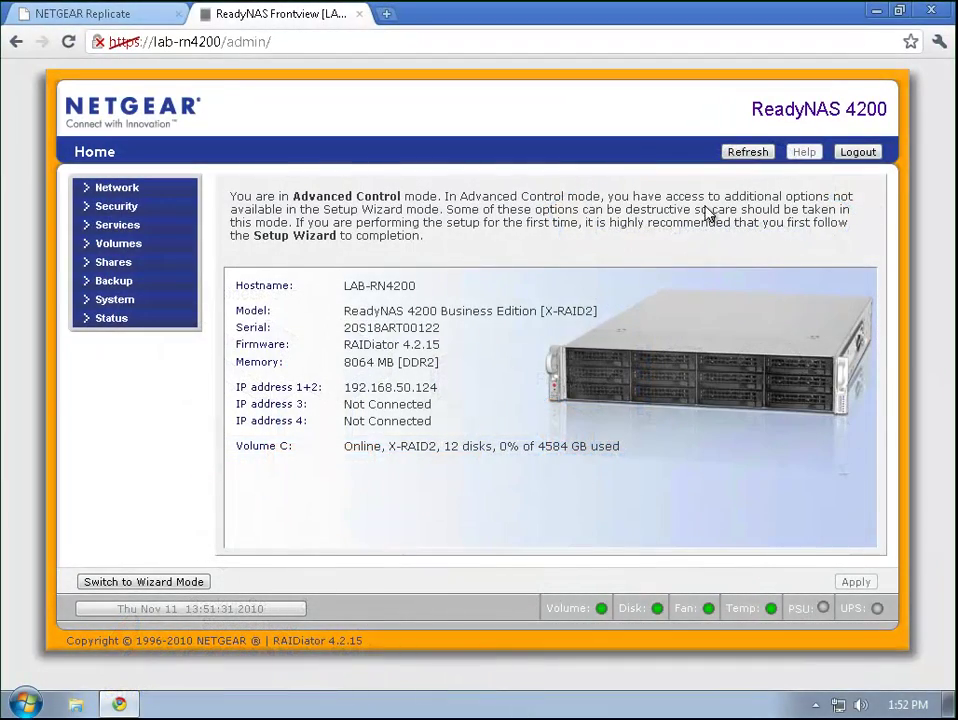
Step: Add share Acronis_Offsite, described 'Offsite copy of Acronis backup data', with public access off
left_click(152, 265)
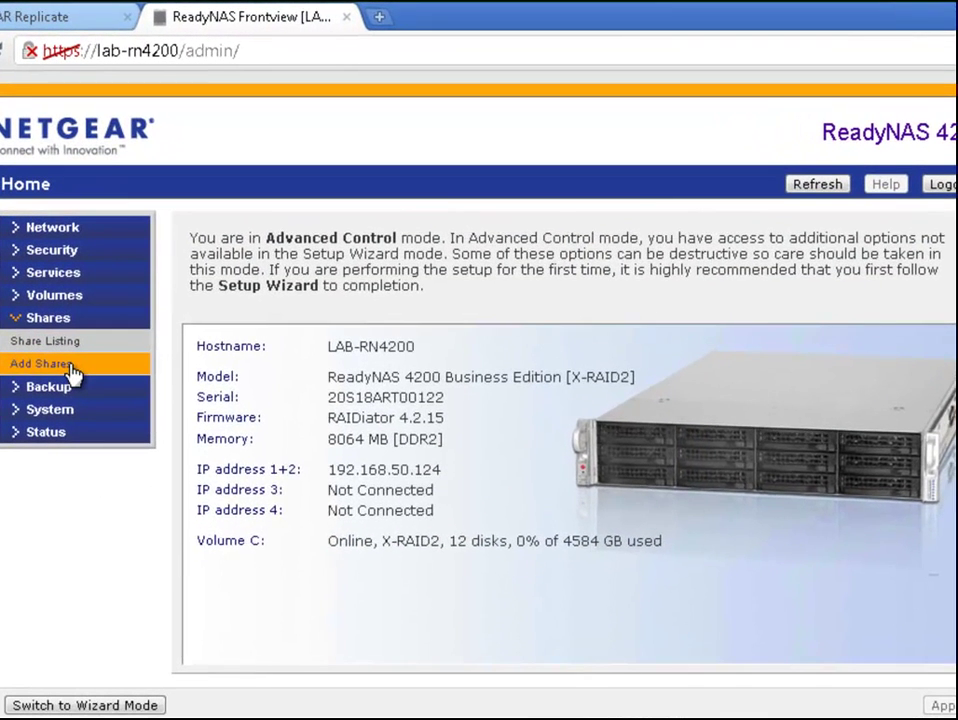
left_click(72, 368)
left_click(344, 325)
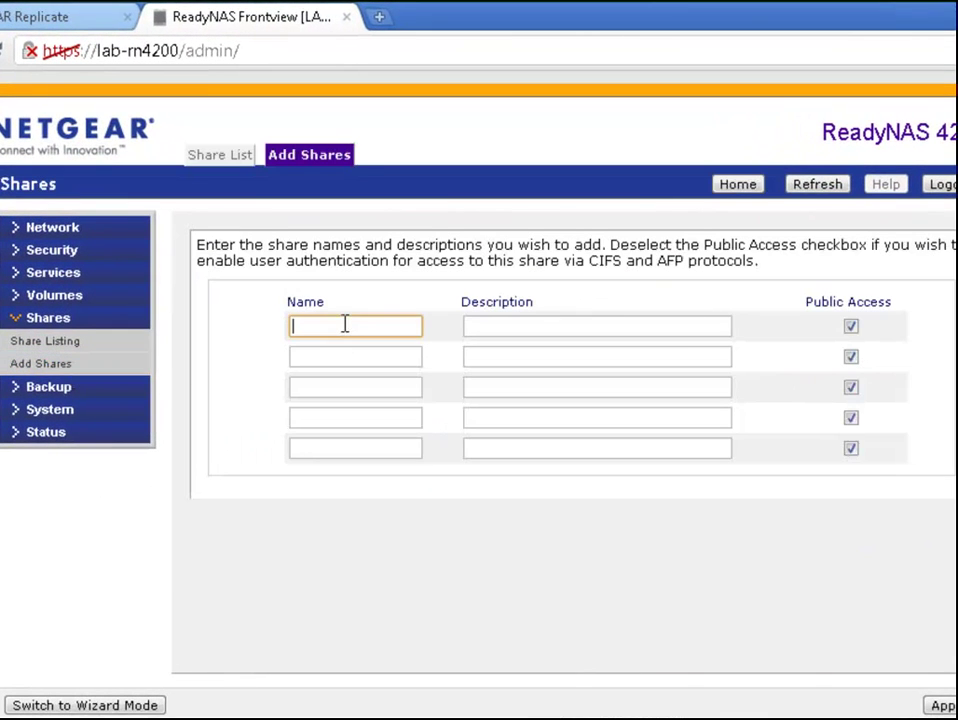
type("Acronis_Offsite")
left_click(498, 327)
type("O")
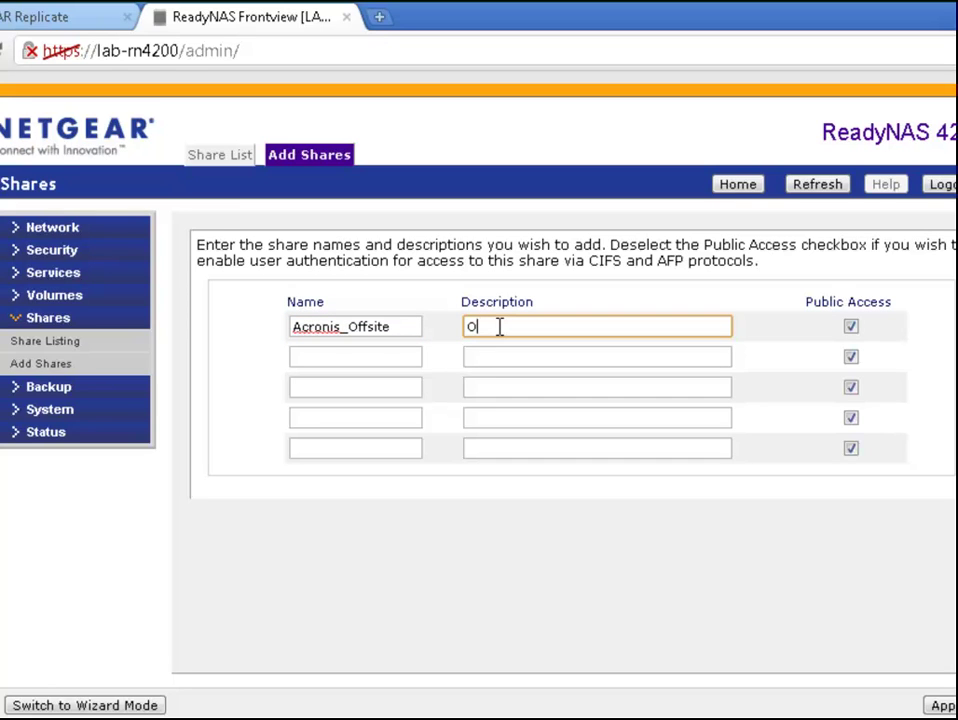
type("ffsite copy of Acronis")
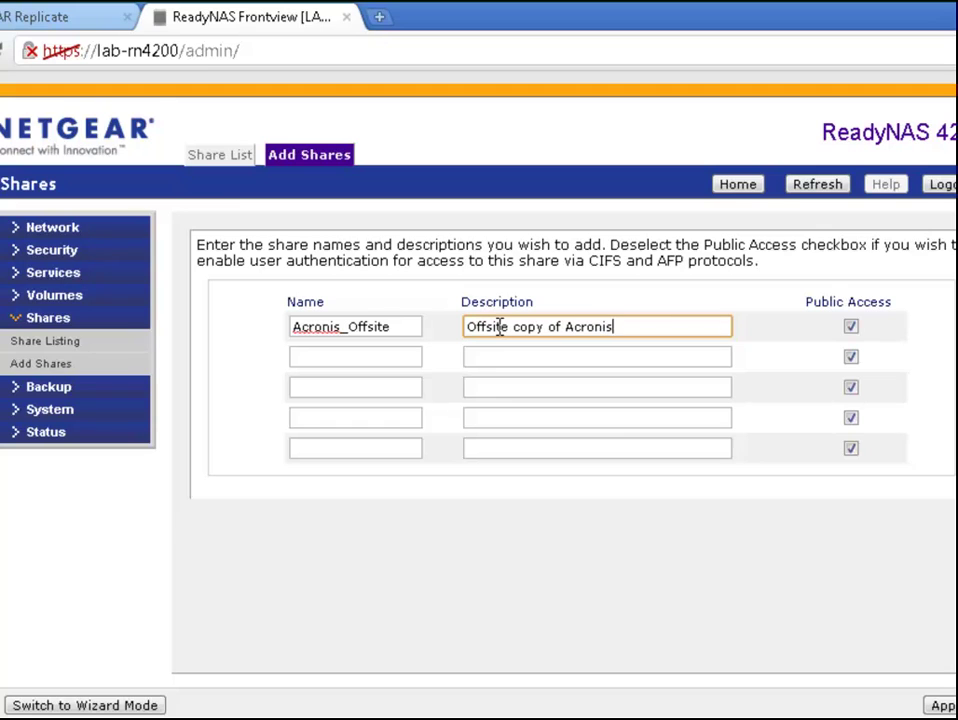
type(" backup da")
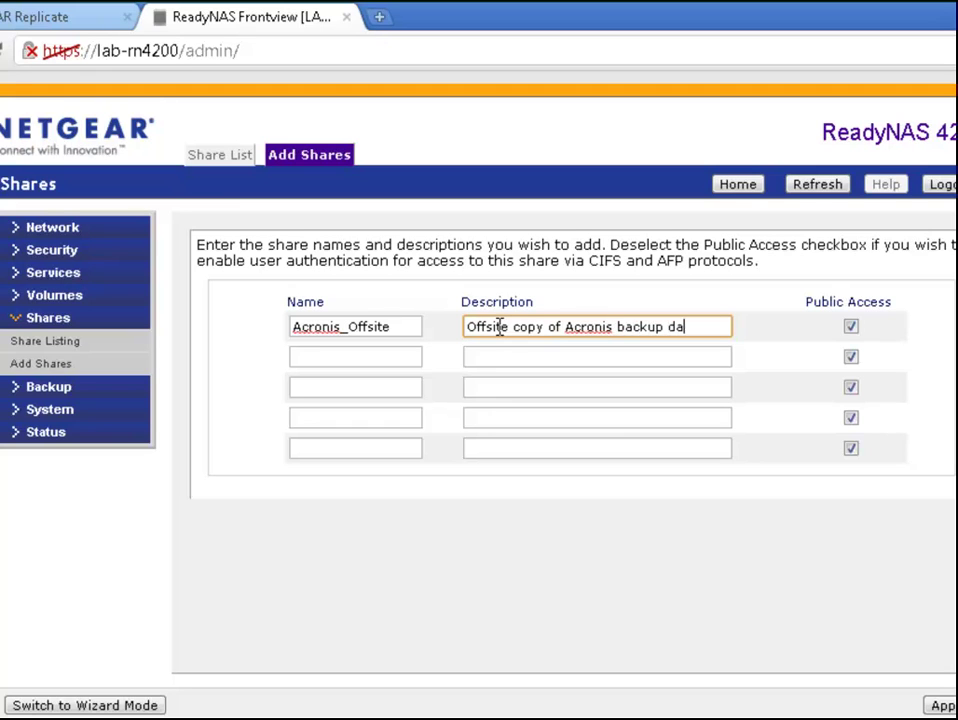
type("ta")
left_click(851, 328)
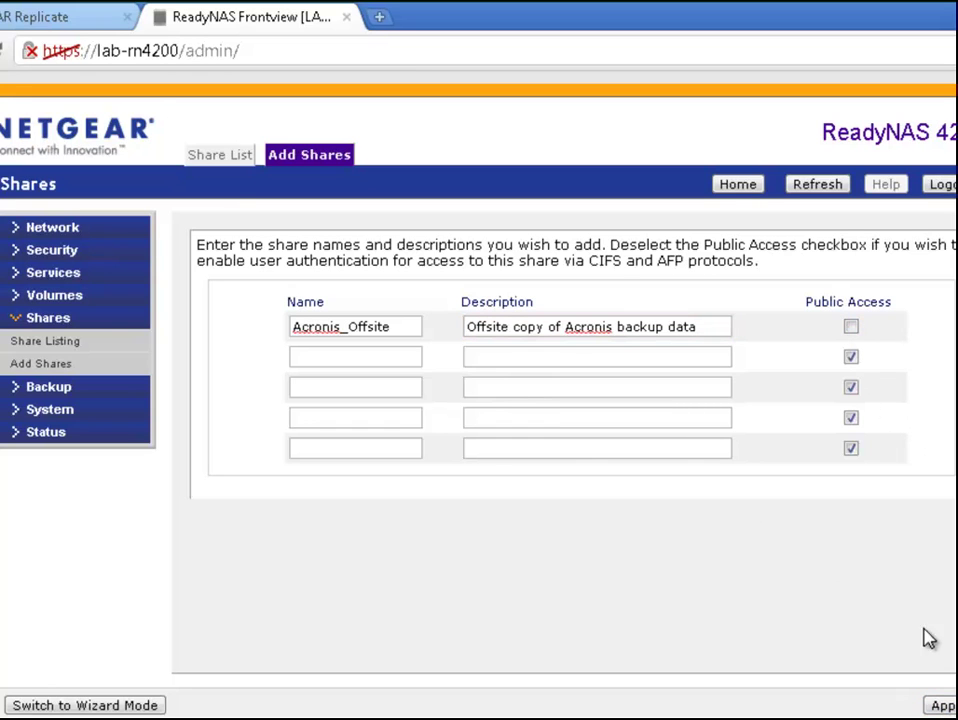
left_click(946, 706)
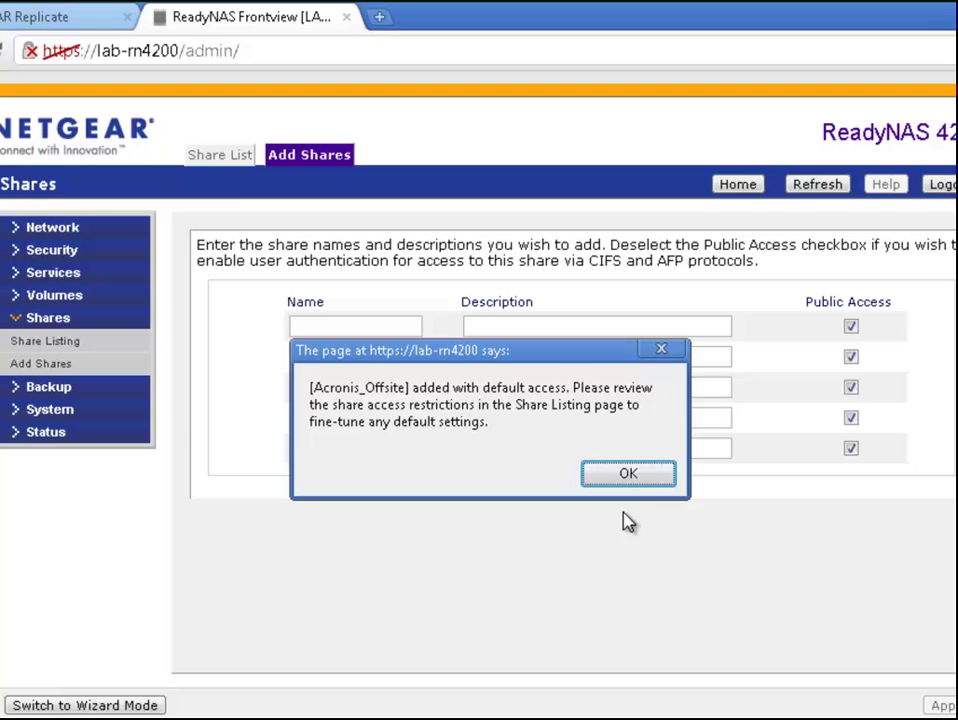
left_click(639, 477)
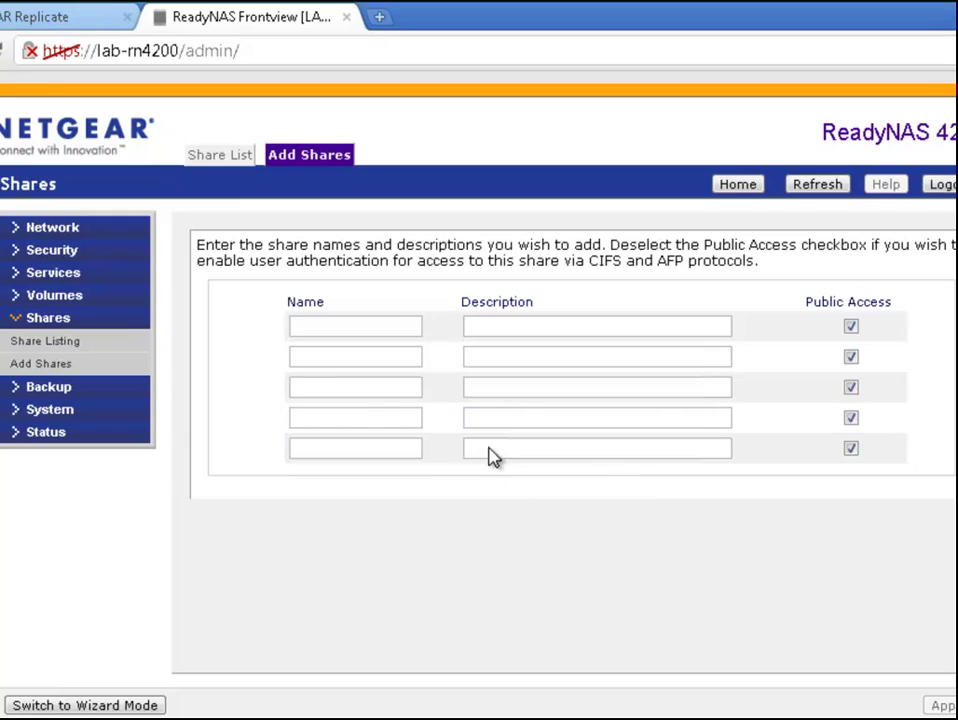
Step: Open the Share Listing to view the existing shares
left_click(100, 345)
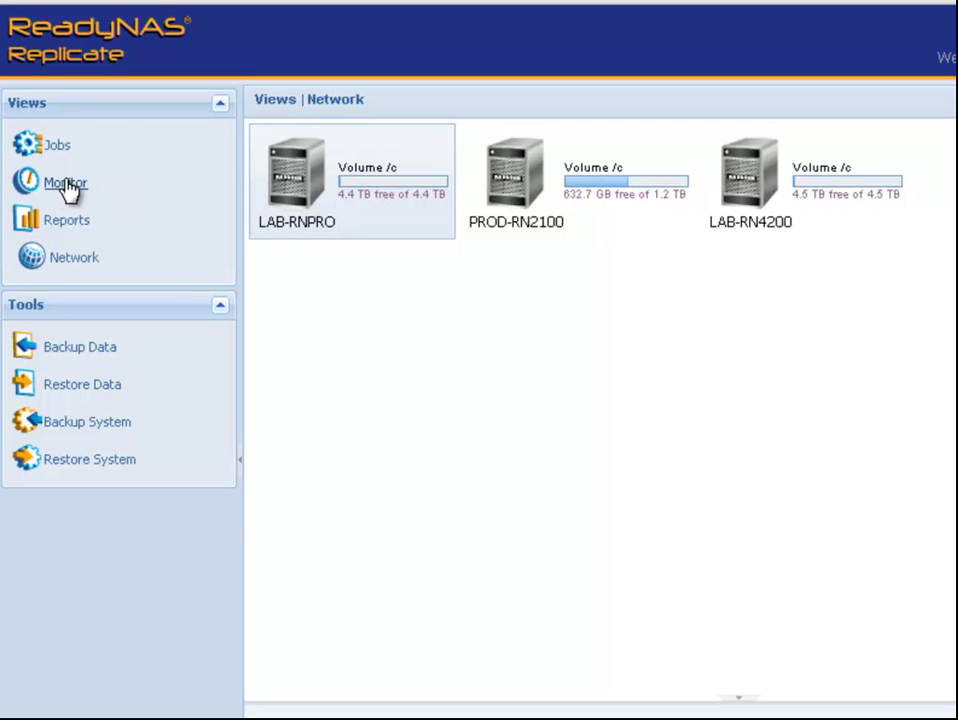
Step: Create backup job 'Replicate Acronis data offsite' with LAB-RNPRO's acronis_vault folder as source
left_click(90, 352)
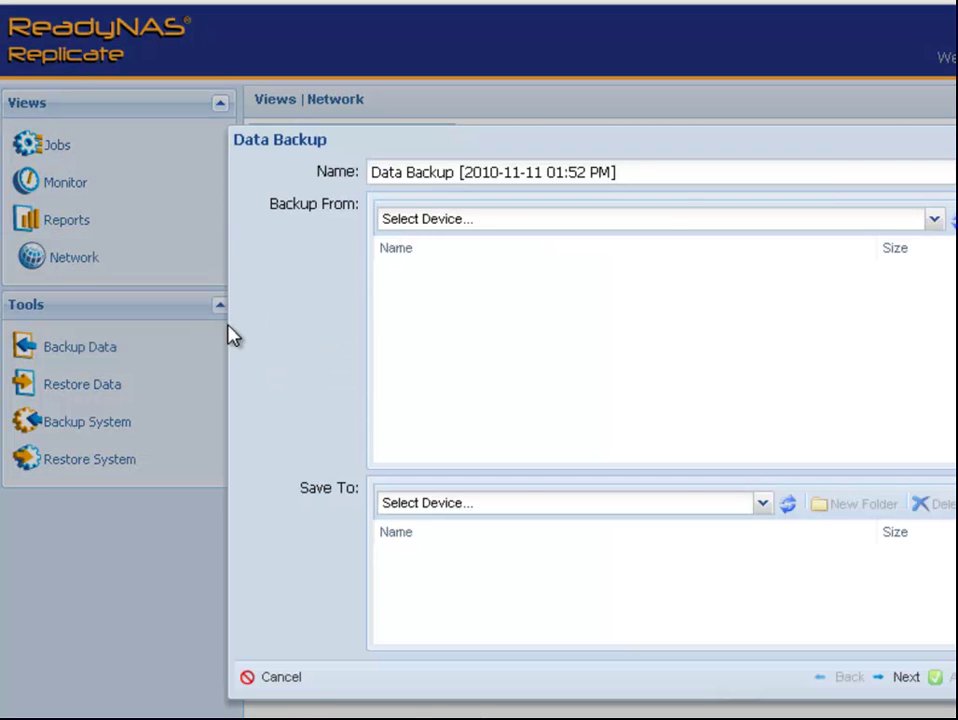
left_click_drag(680, 171, 320, 171)
type("Replicate")
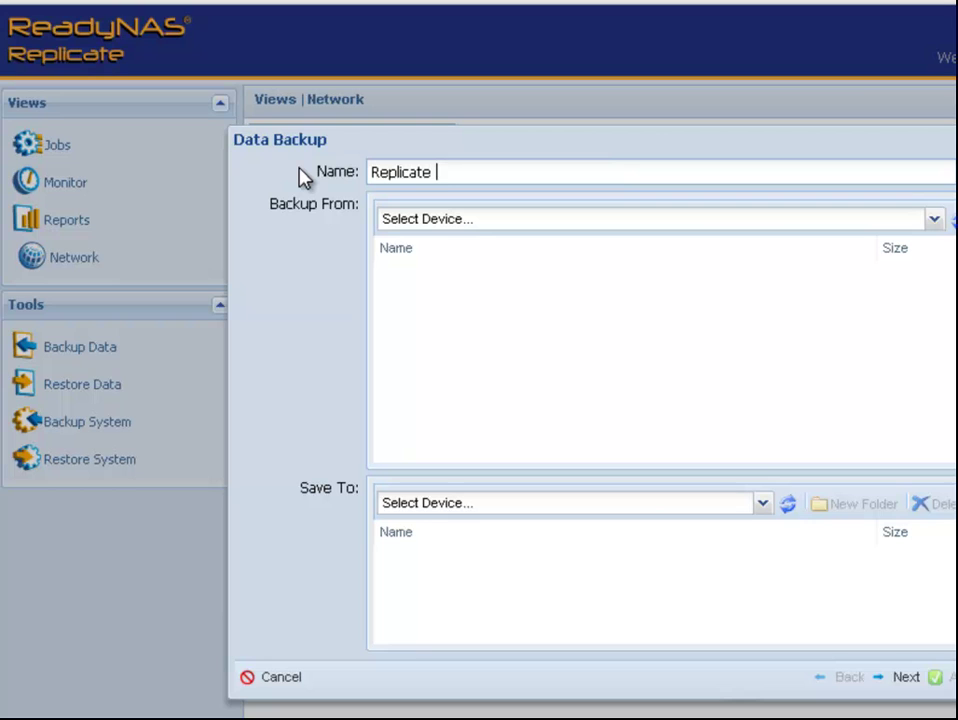
type(" Acronis daata")
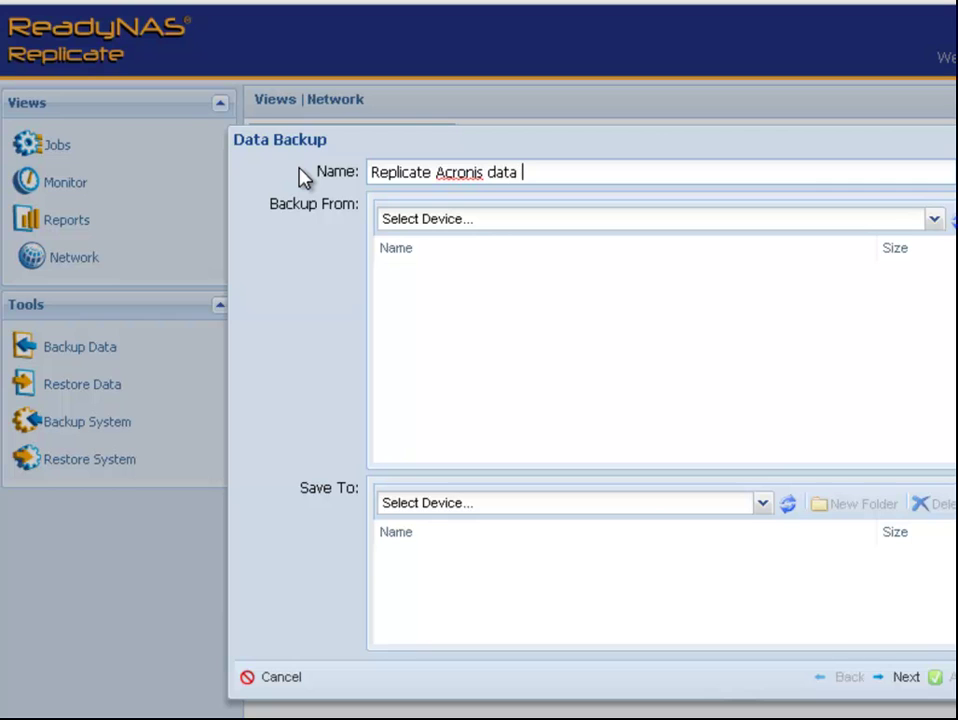
type(" offsite")
left_click(931, 222)
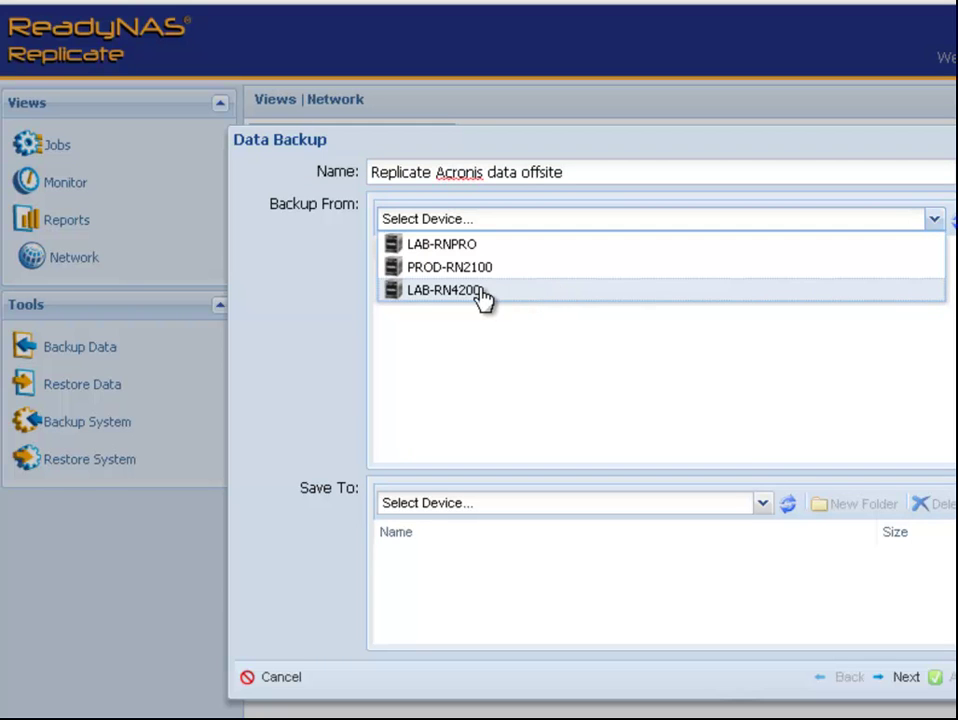
left_click(483, 251)
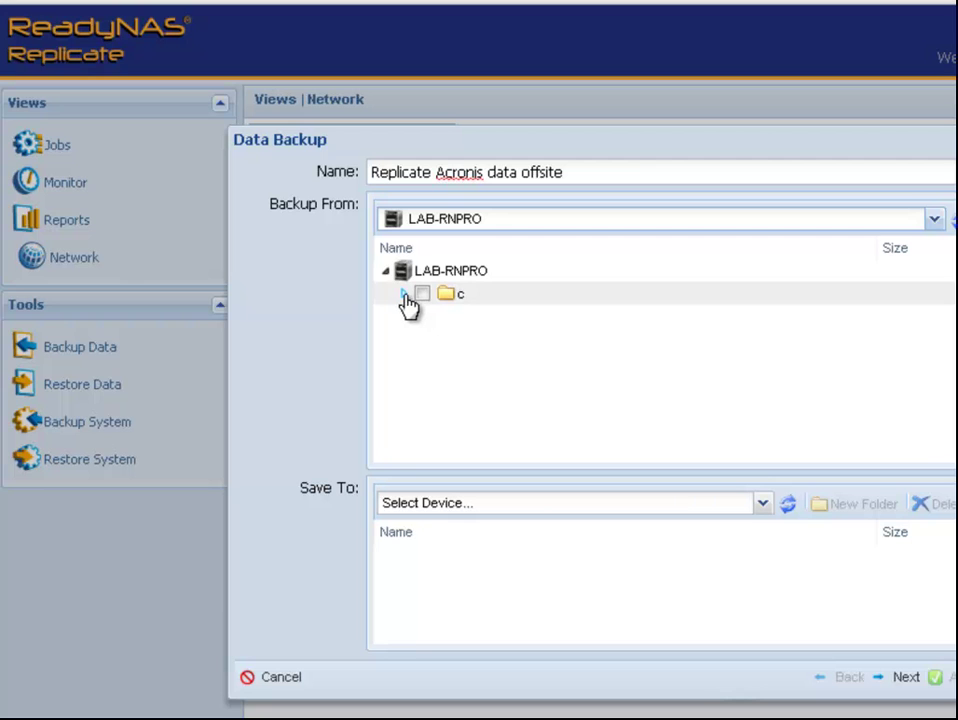
left_click(405, 295)
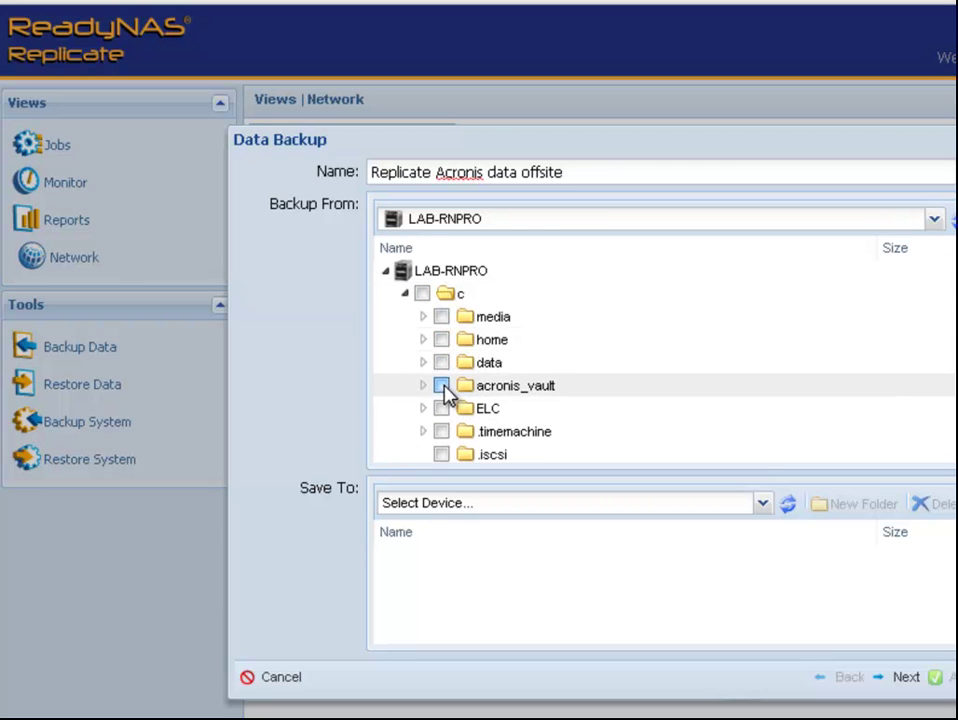
left_click(444, 390)
Step: Set the Acronis_Offsite folder on LAB-RN4200 as the backup destination
left_click(765, 505)
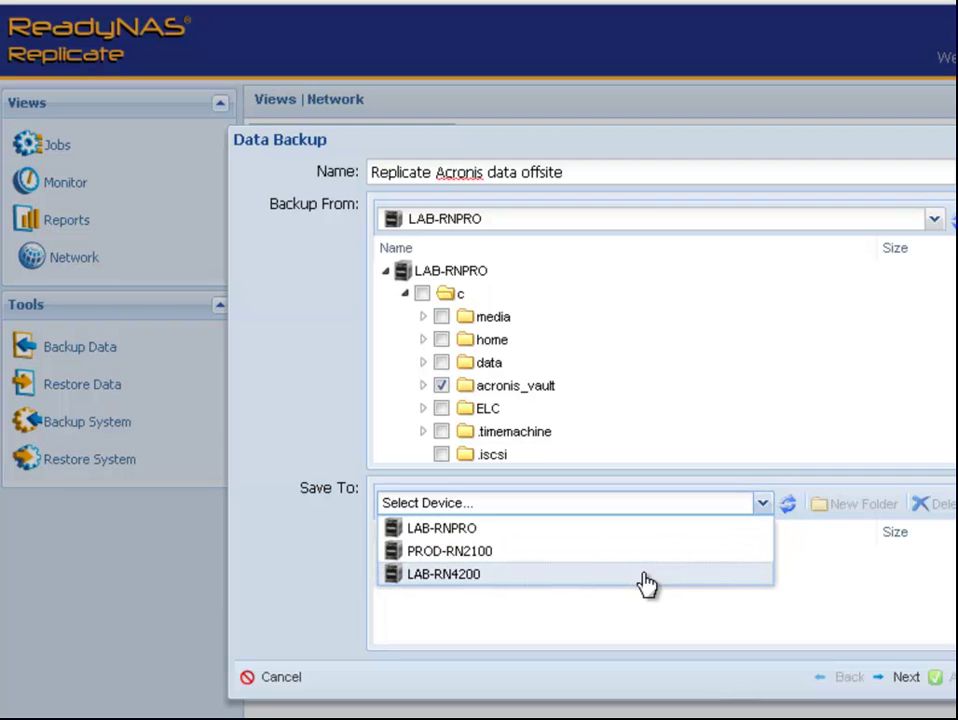
left_click(645, 577)
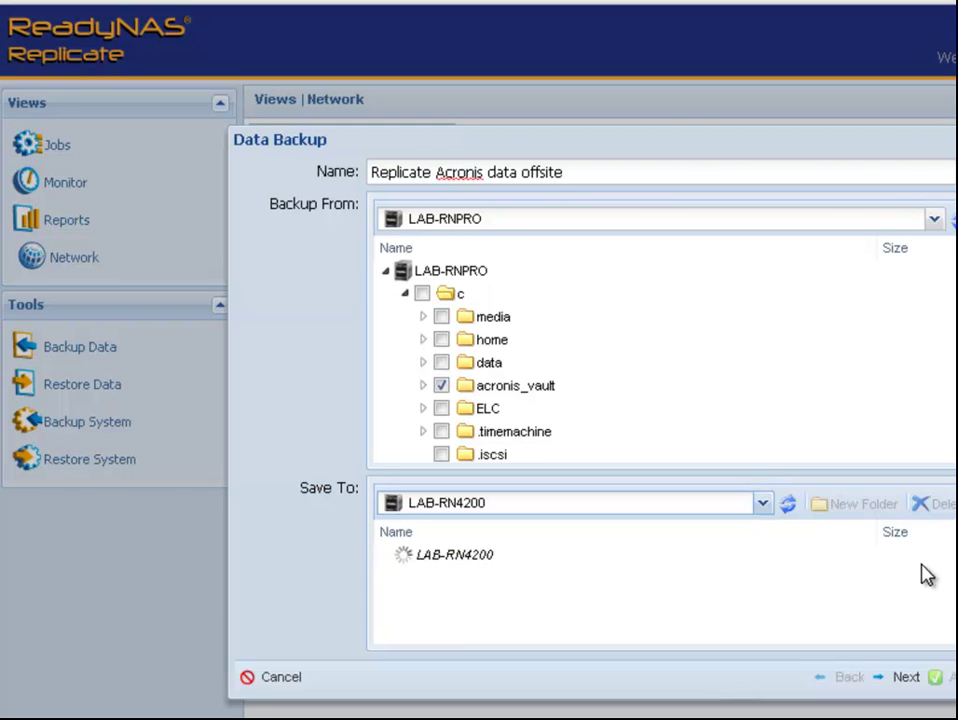
left_click(404, 577)
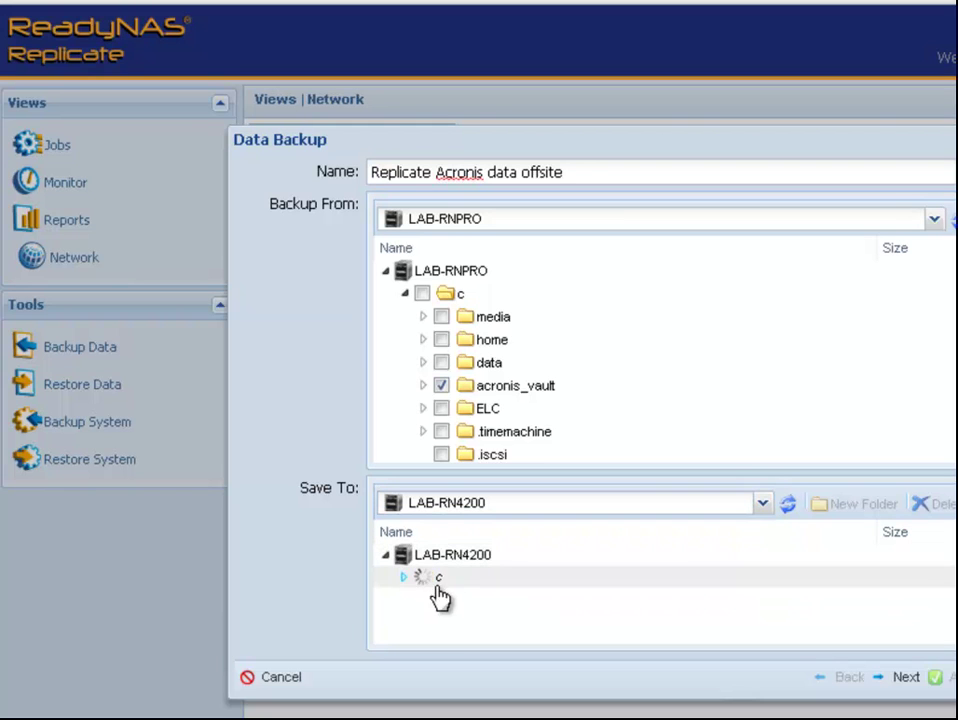
scroll(520, 577, "down", 2)
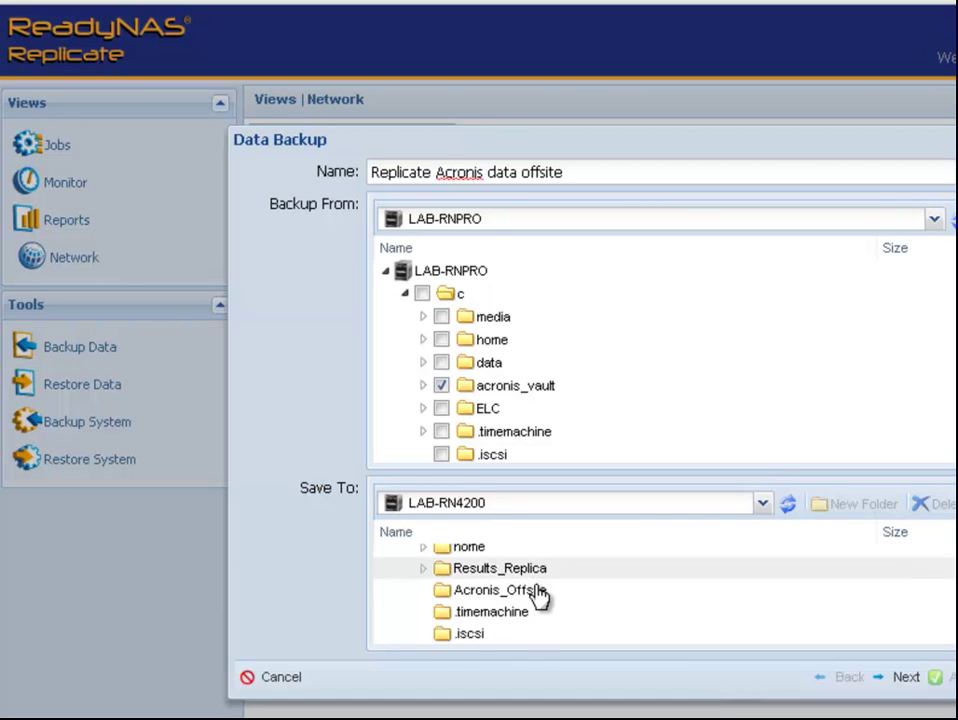
left_click(538, 604)
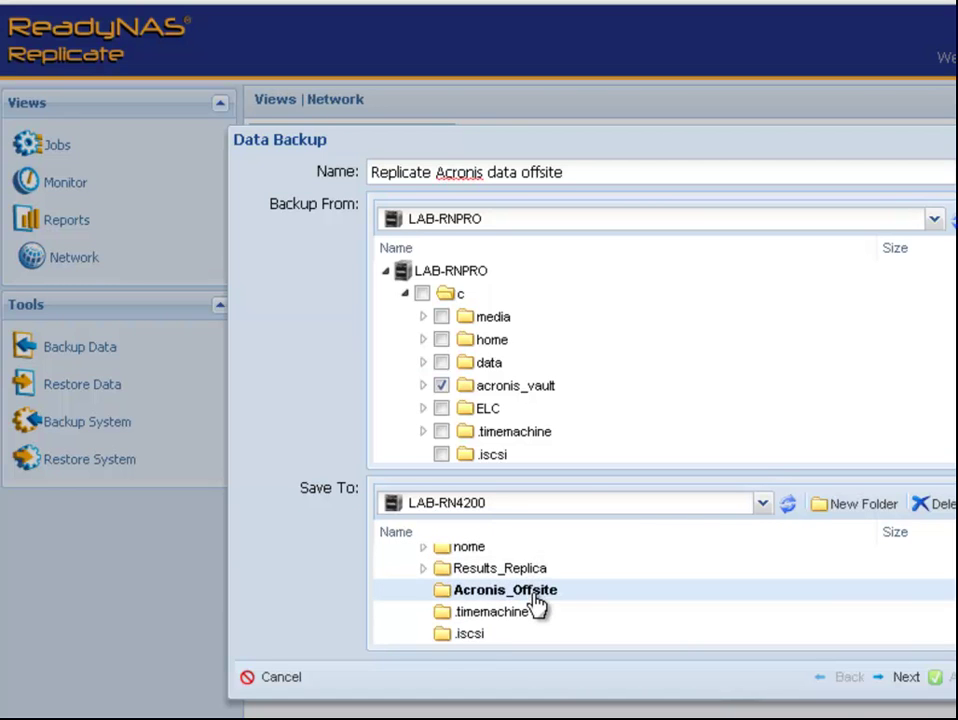
left_click(905, 679)
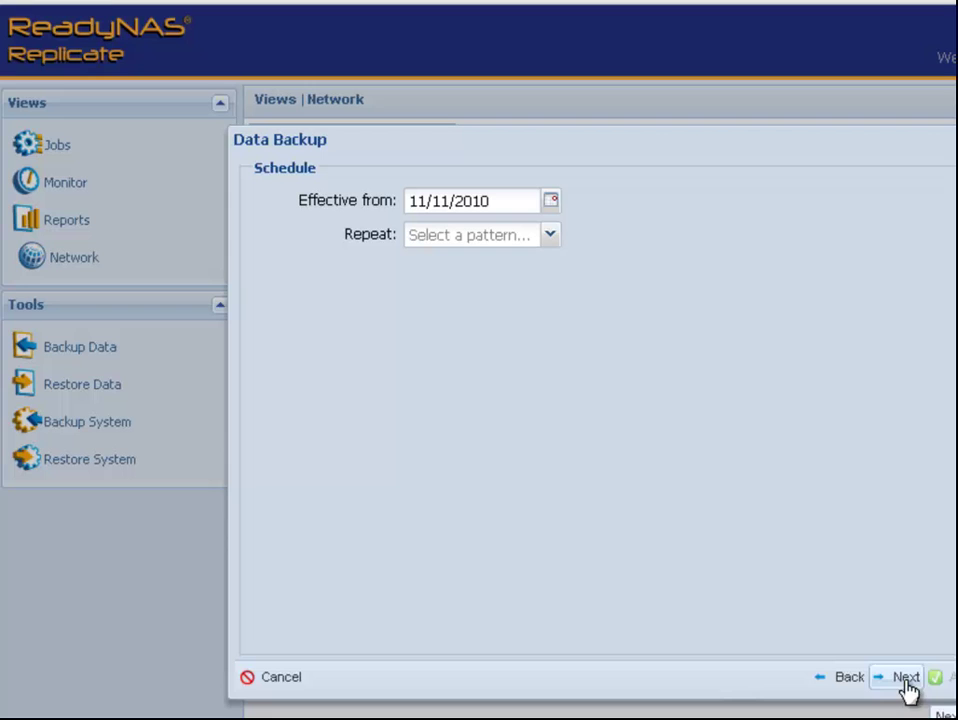
Step: Schedule the backup to repeat daily starting at 02:00
left_click(550, 240)
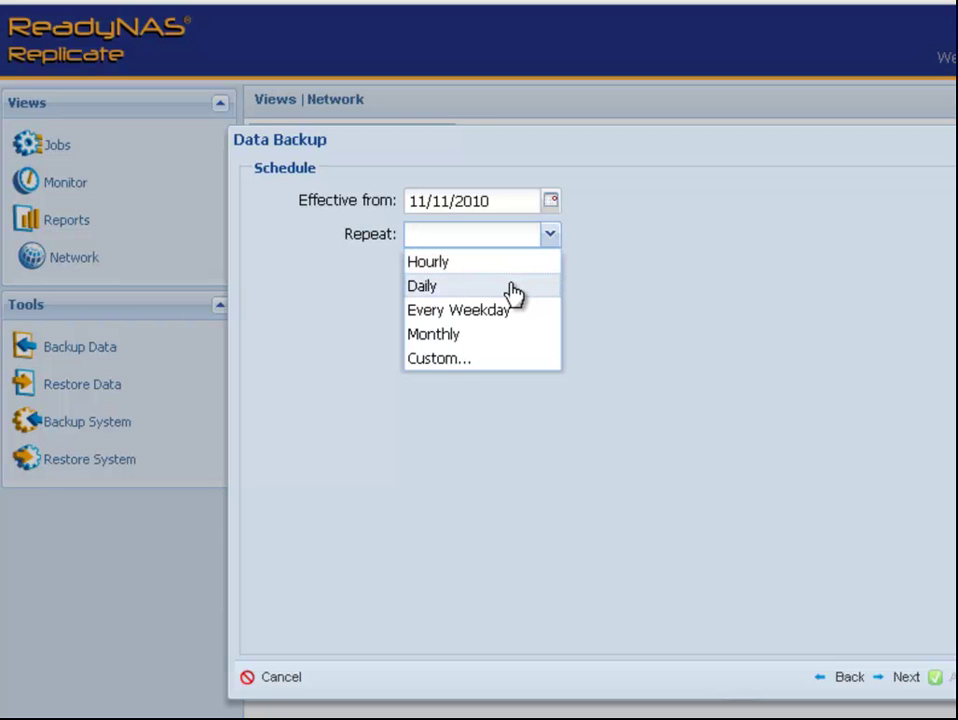
left_click(536, 285)
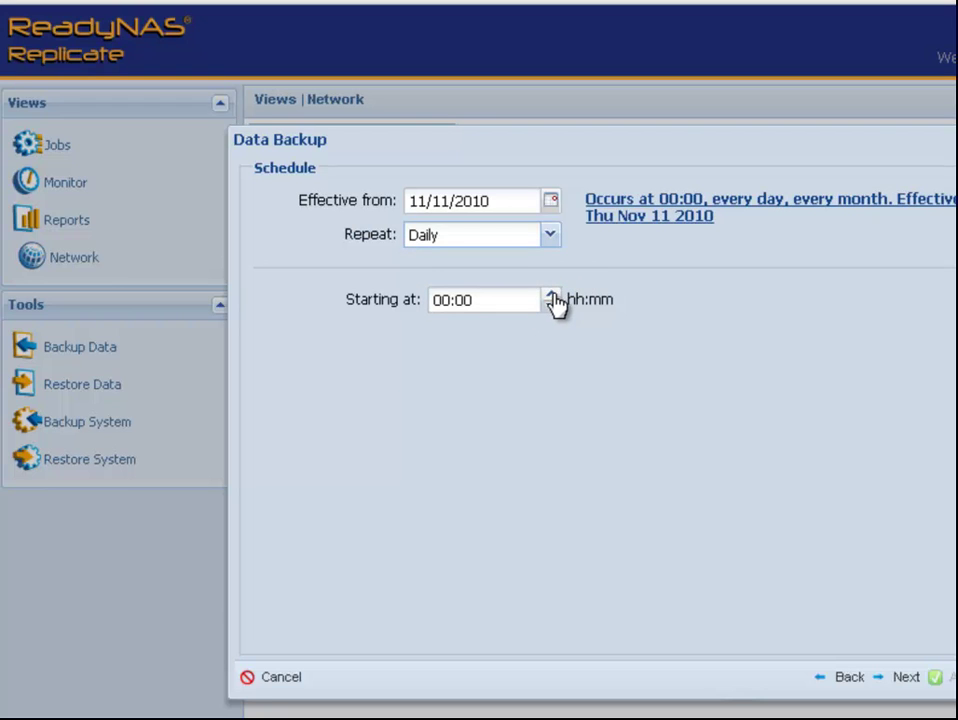
left_click(552, 294)
left_click(552, 294)
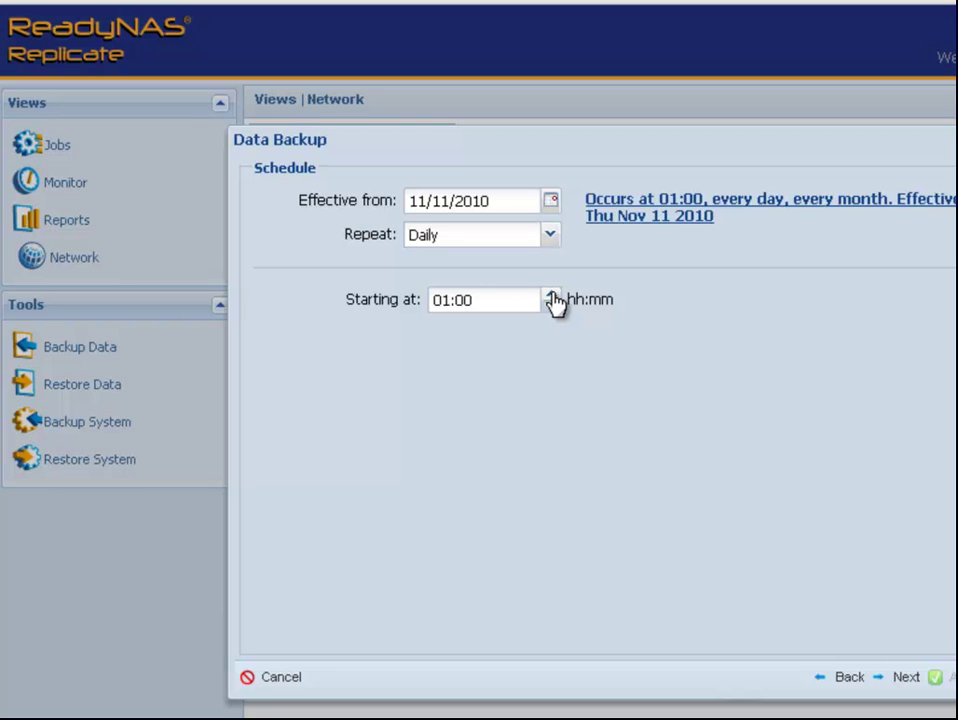
left_click(552, 296)
left_click(552, 296)
left_click(552, 296)
left_click(552, 296)
Step: Limit kept revisions to 1 and leave compression enabled
left_click(906, 680)
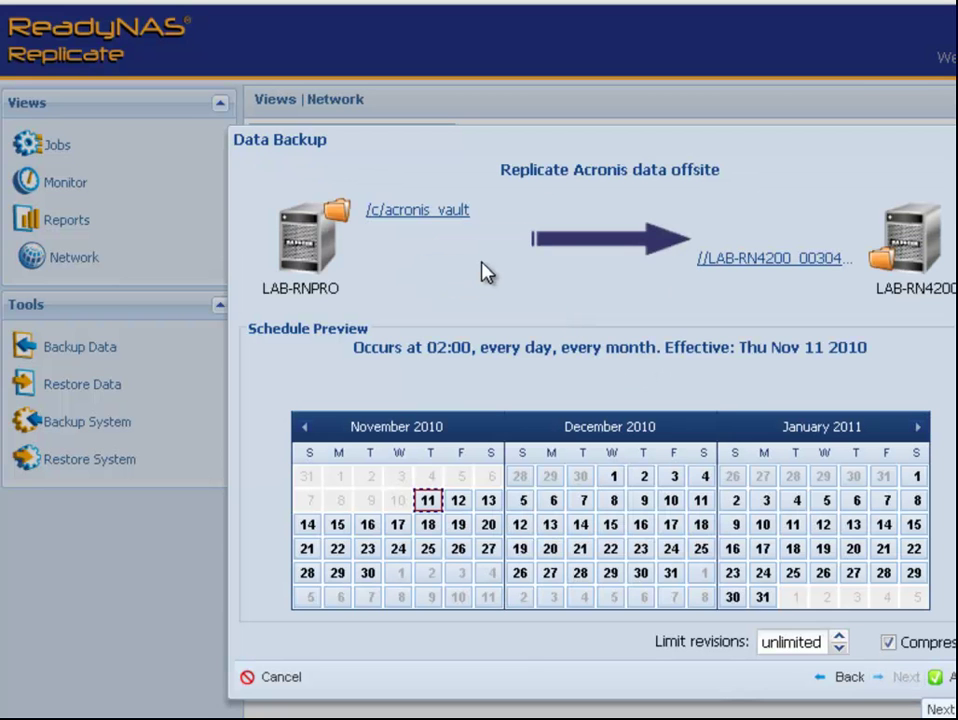
left_click(841, 640)
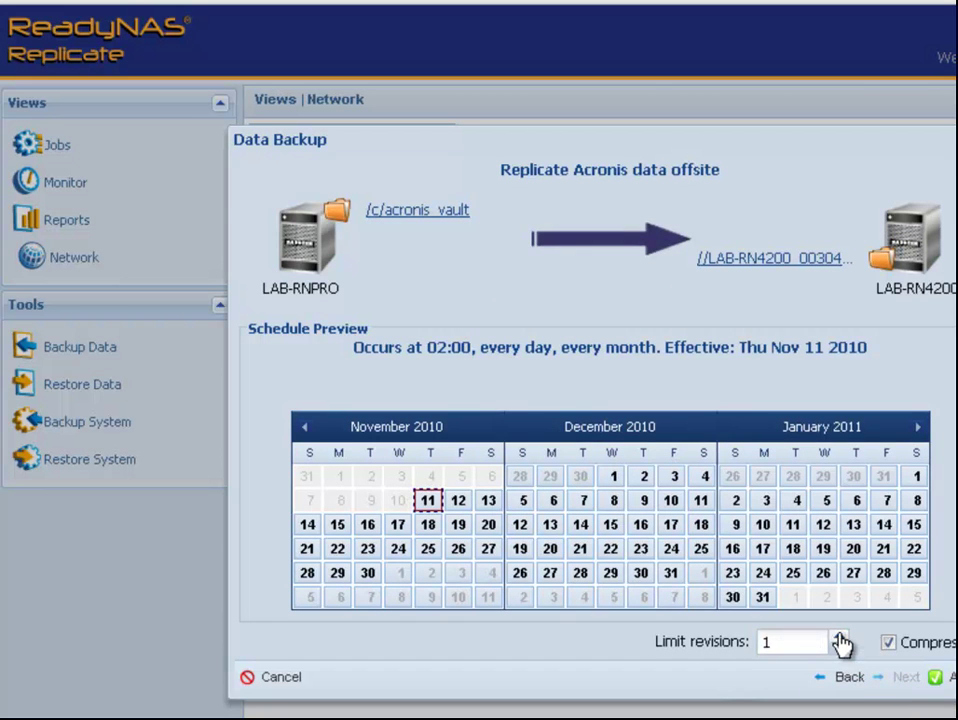
left_click(889, 643)
left_click(890, 643)
left_click(938, 678)
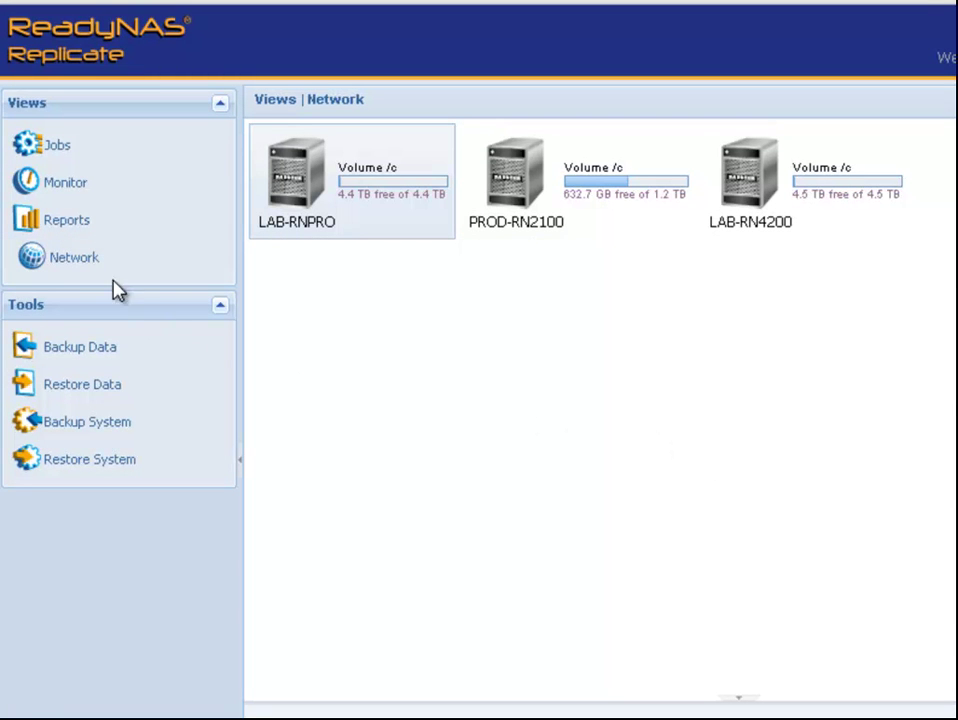
left_click(58, 150)
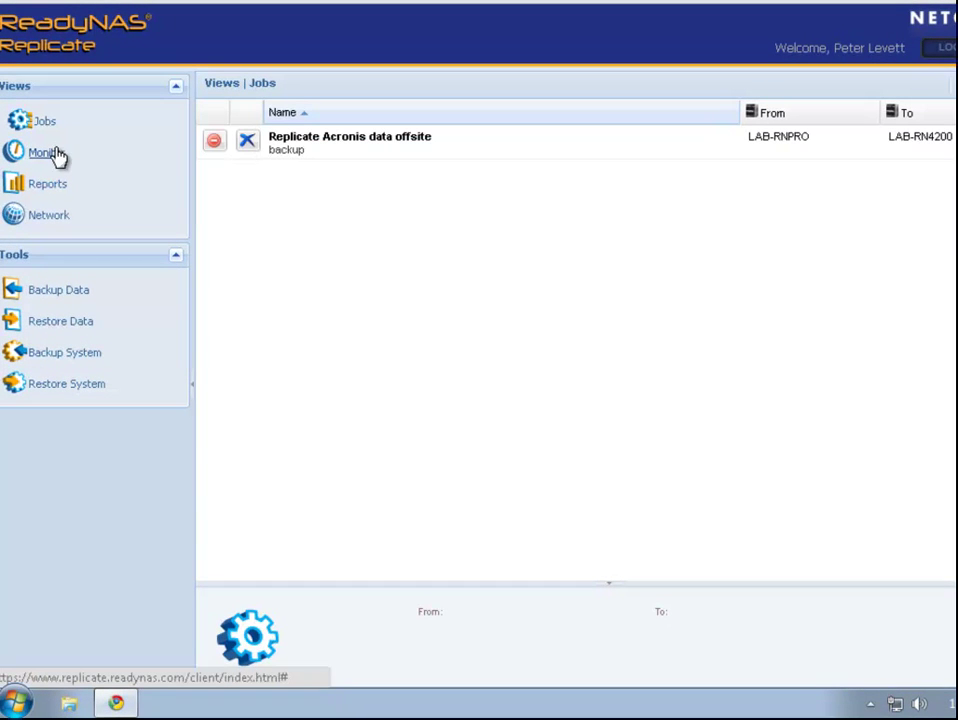
left_click(50, 163)
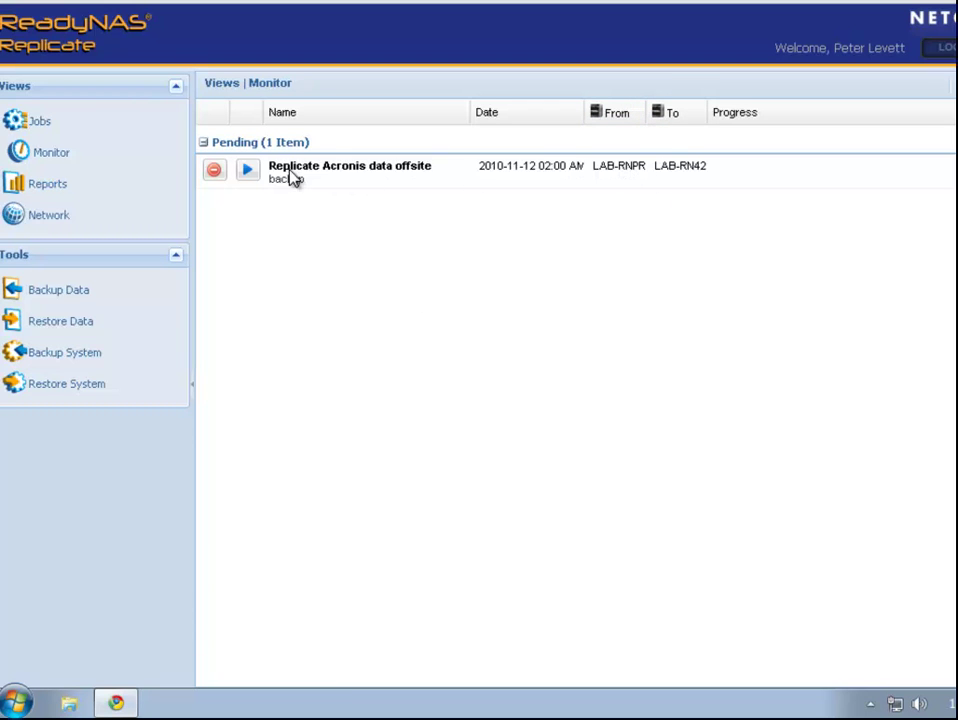
Step: Run the offsite replication job immediately and expand its transfer progress details
left_click(247, 171)
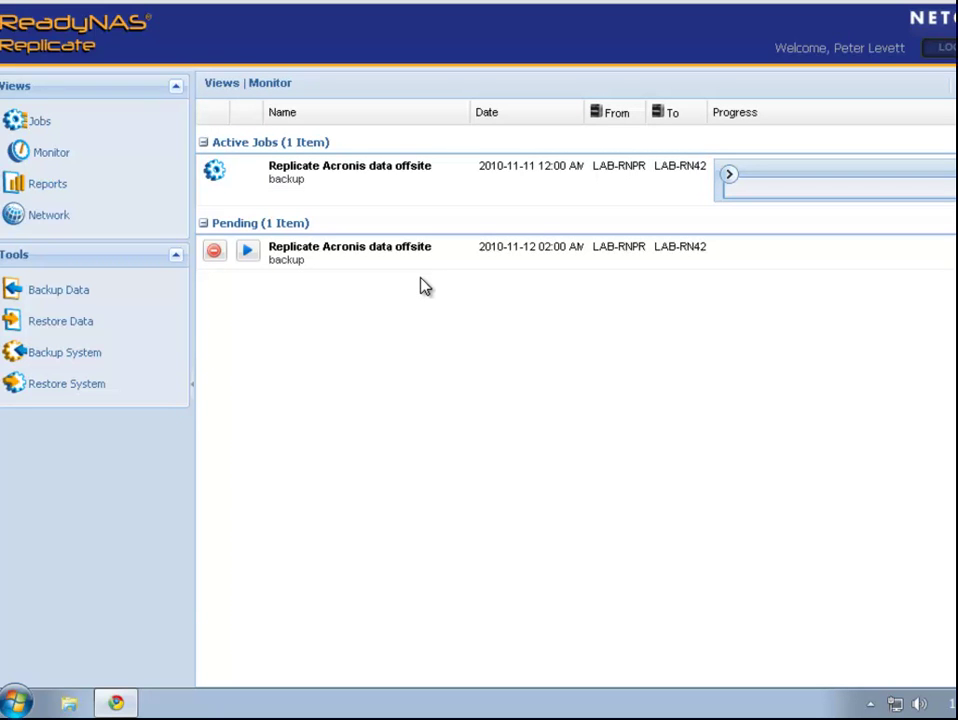
left_click(730, 177)
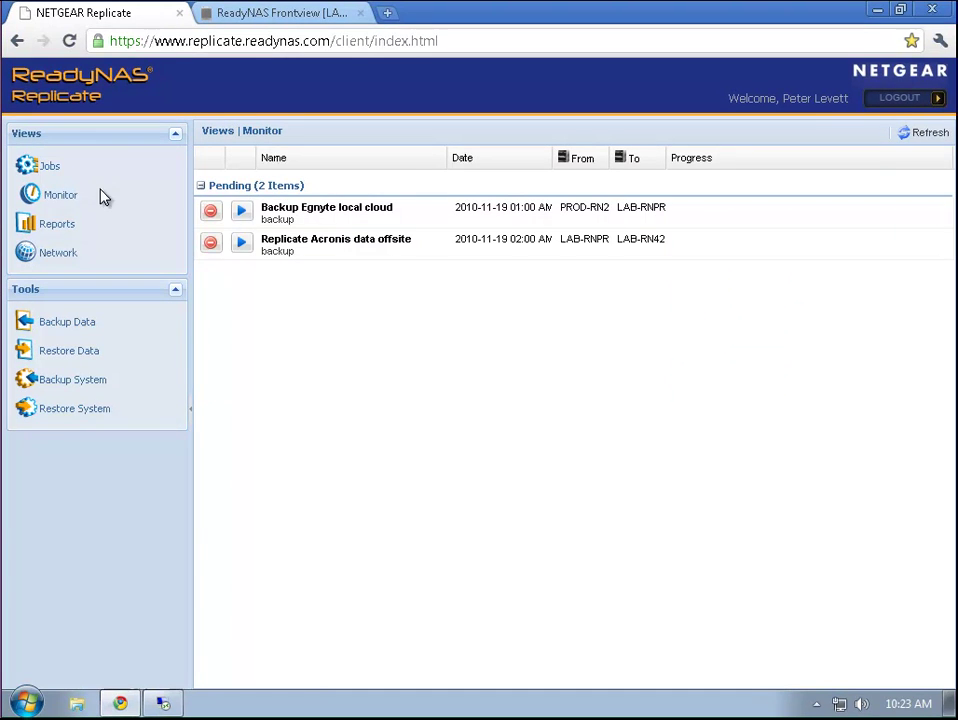
Step: Show the offsite job's eight successful reports and expand run 8's log
left_click(58, 226)
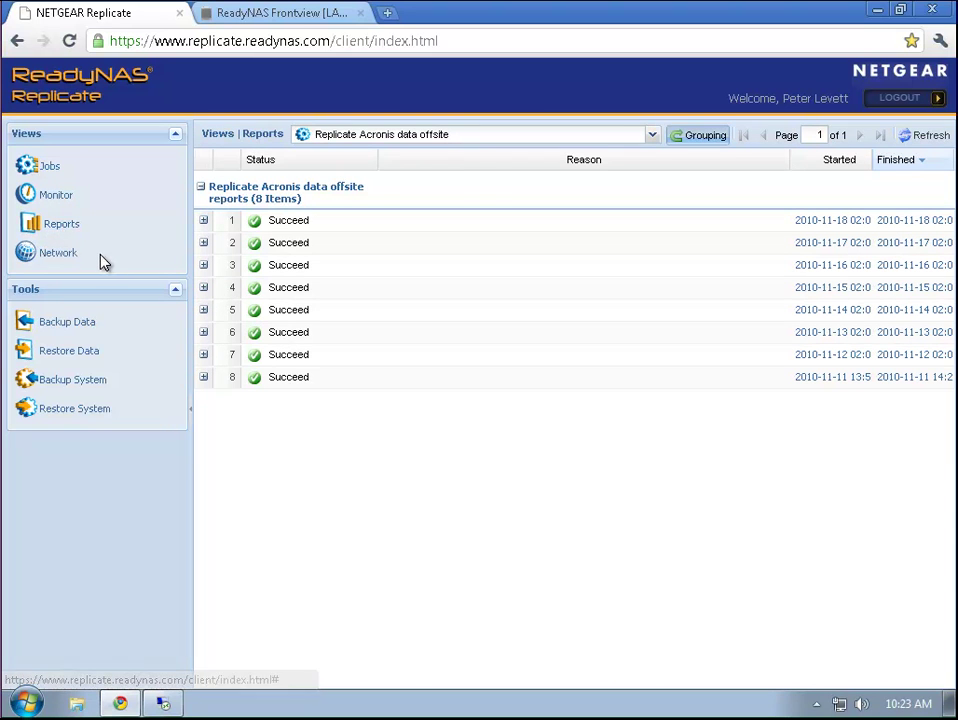
left_click(204, 378)
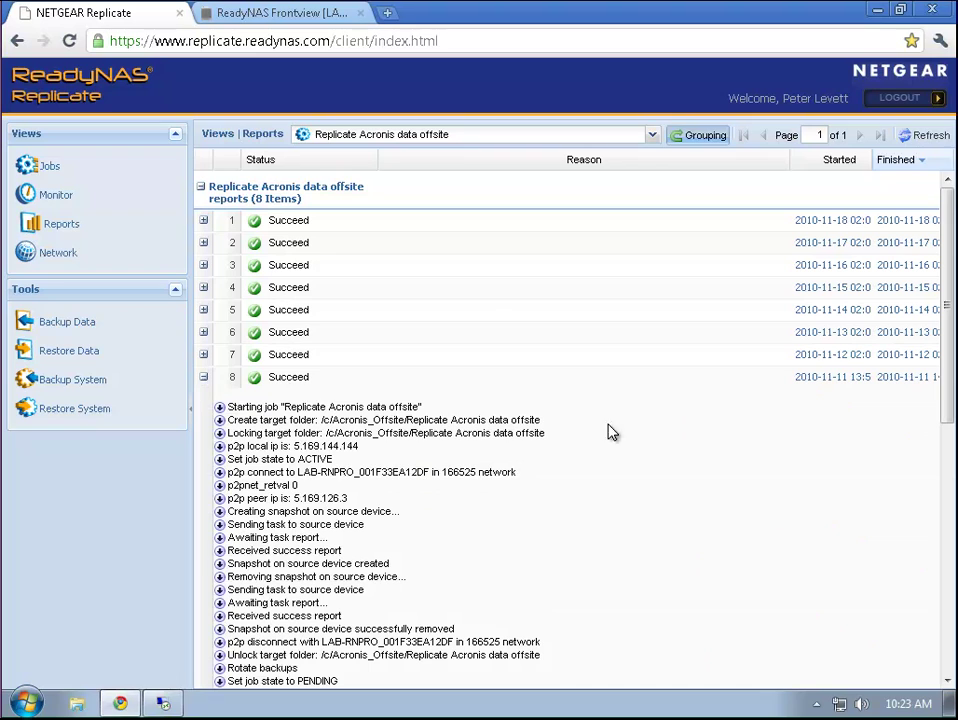
left_click_drag(949, 380, 950, 397)
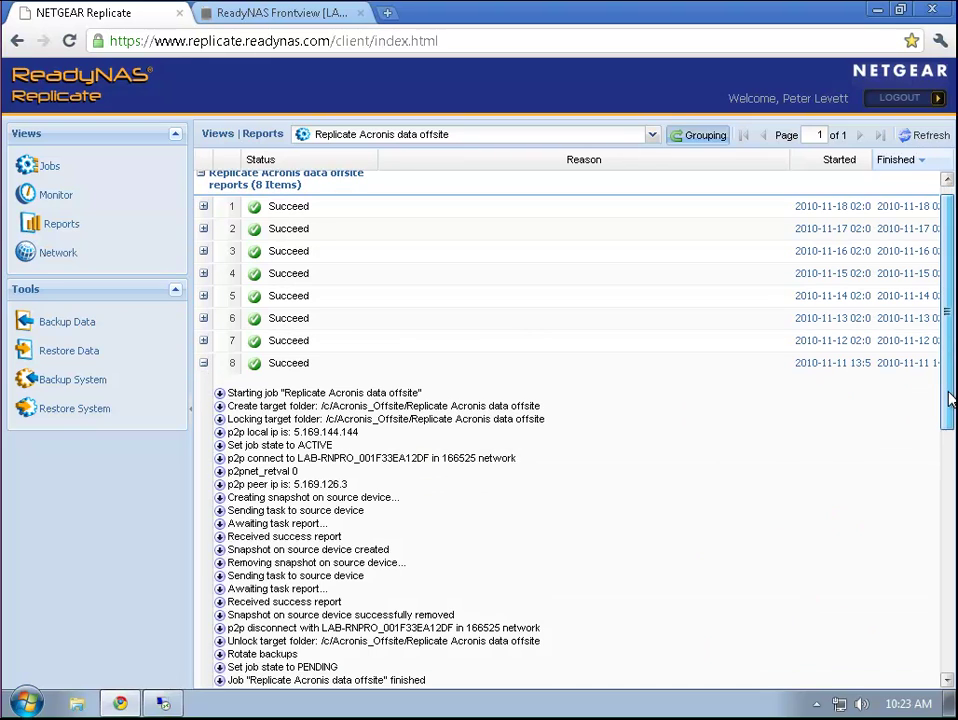